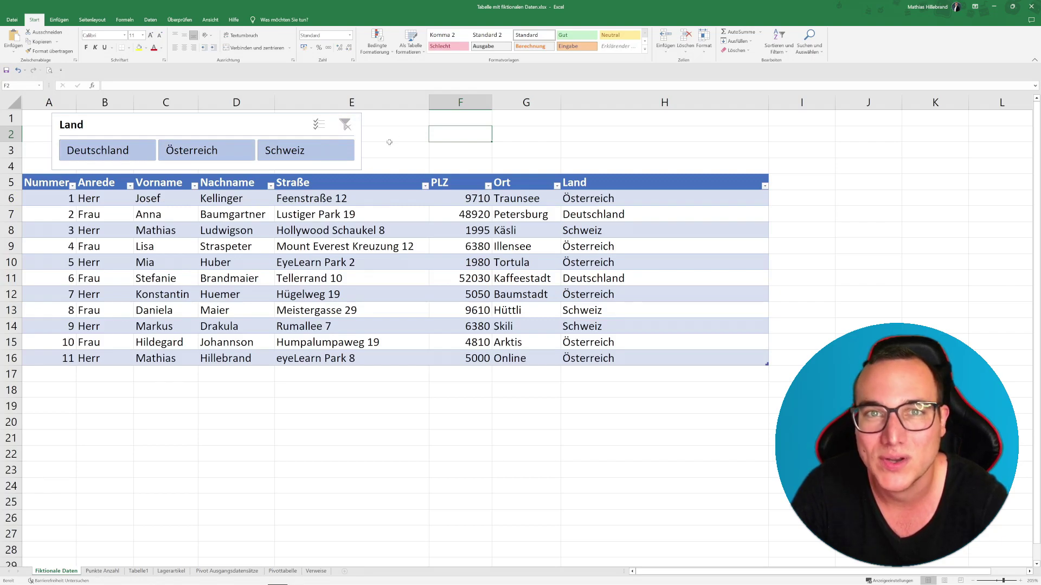
# - Filter the finished table by Deutschland, then Österreich, then Schweiz using the slicer buttons
pyautogui.click(139, 154)
pyautogui.click(206, 152)
pyautogui.click(271, 152)
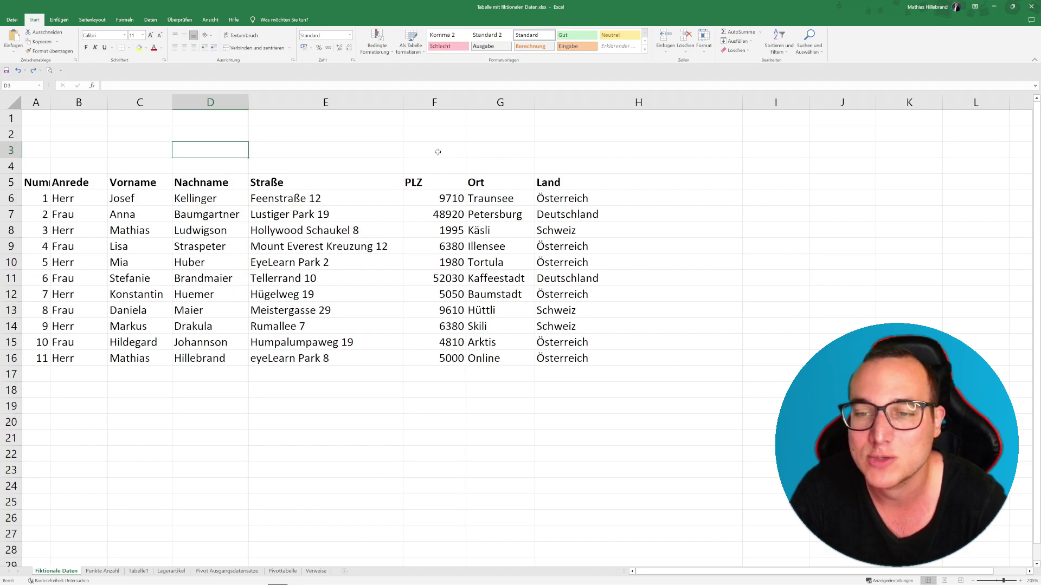
# - After trial column selections, select the whole data range A5:H16 from cell E9 with Ctrl+A
pyautogui.moveTo(559, 182); pyautogui.dragTo(558, 358)
pyautogui.moveTo(491, 182); pyautogui.dragTo(491, 278)
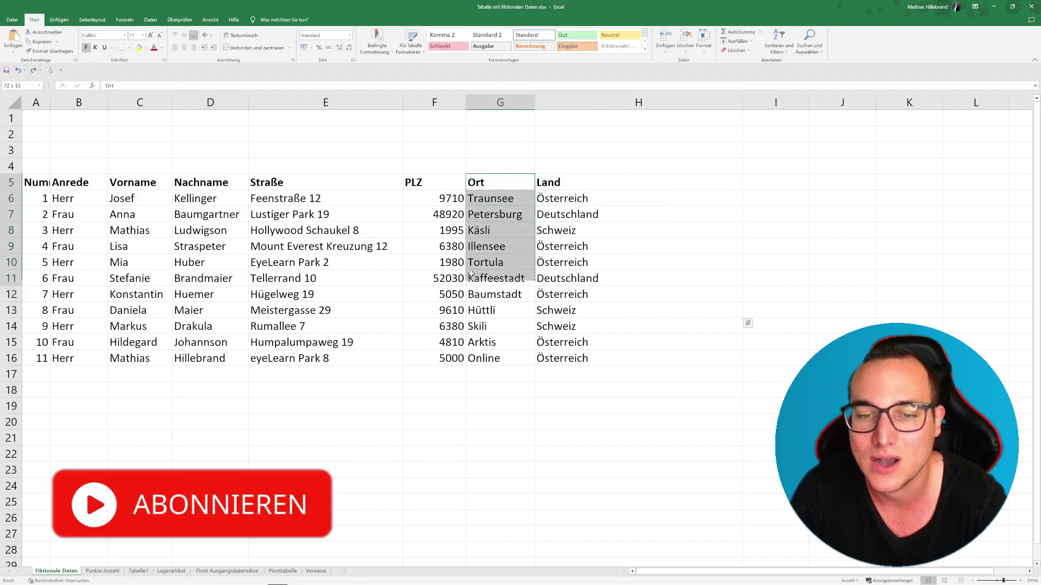
pyautogui.moveTo(202, 183); pyautogui.dragTo(206, 310)
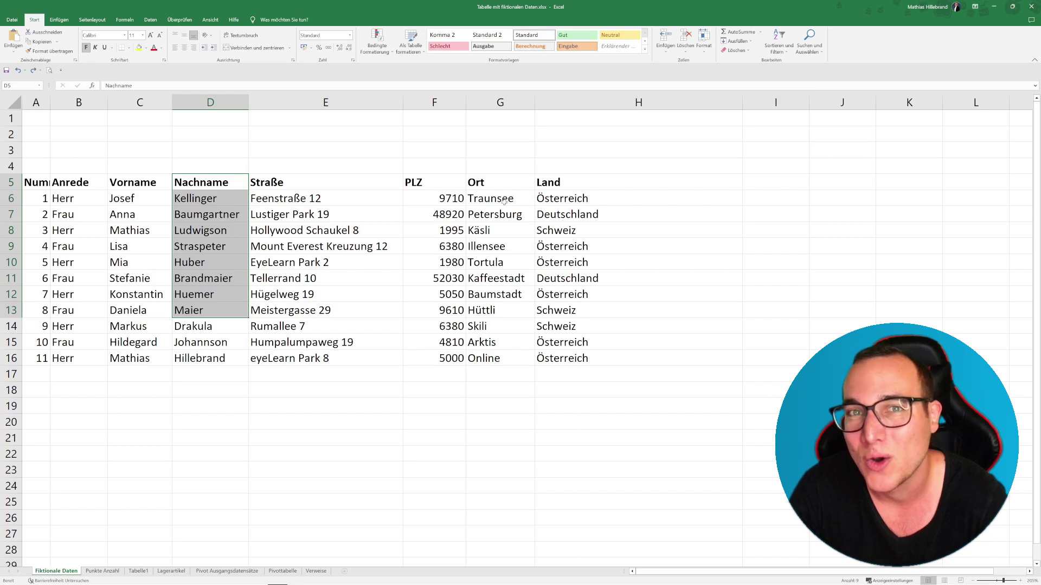
pyautogui.click(268, 246)
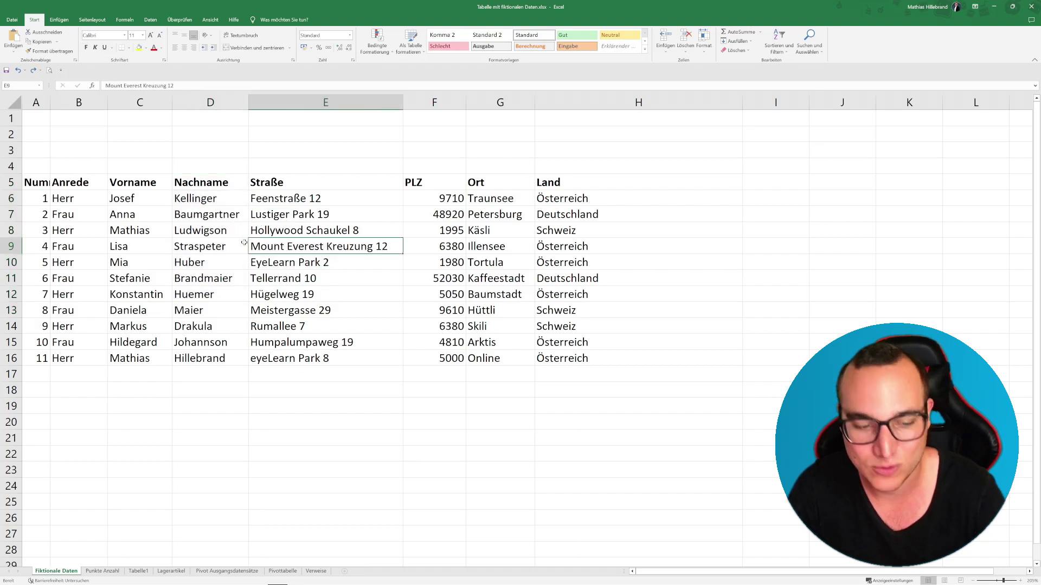
pyautogui.hotkey('ctrl', 'a')
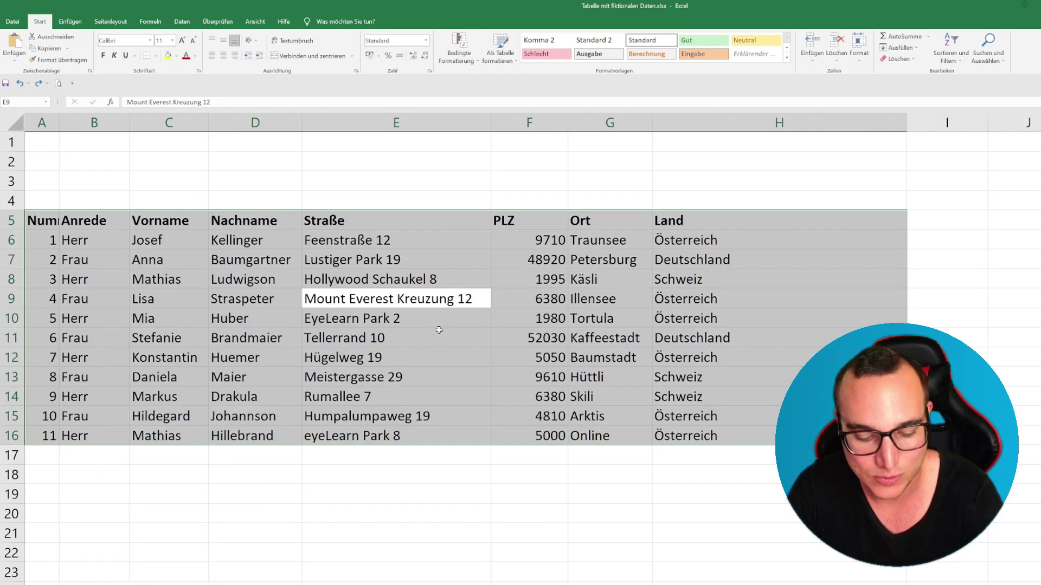
# - Convert A5:H16 into a formatted table (Tabelle4) with 'Tabelle hat Überschriften' kept checked
pyautogui.hotkey('ctrl', 't')
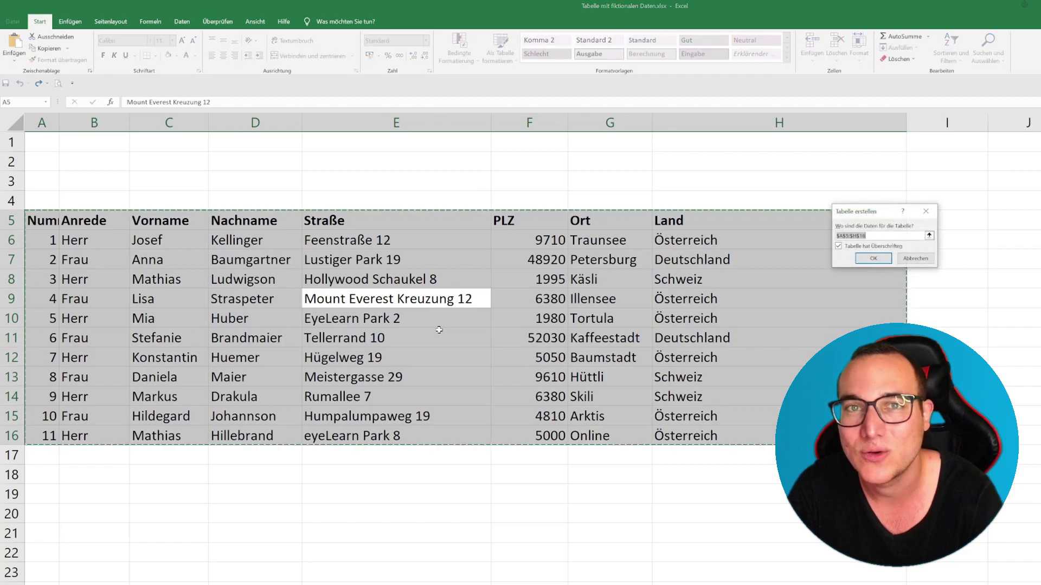
pyautogui.moveTo(867, 215)
pyautogui.mouseDown()
pyautogui.moveTo(579, 215)
pyautogui.moveTo(454, 201)
pyautogui.mouseUp()
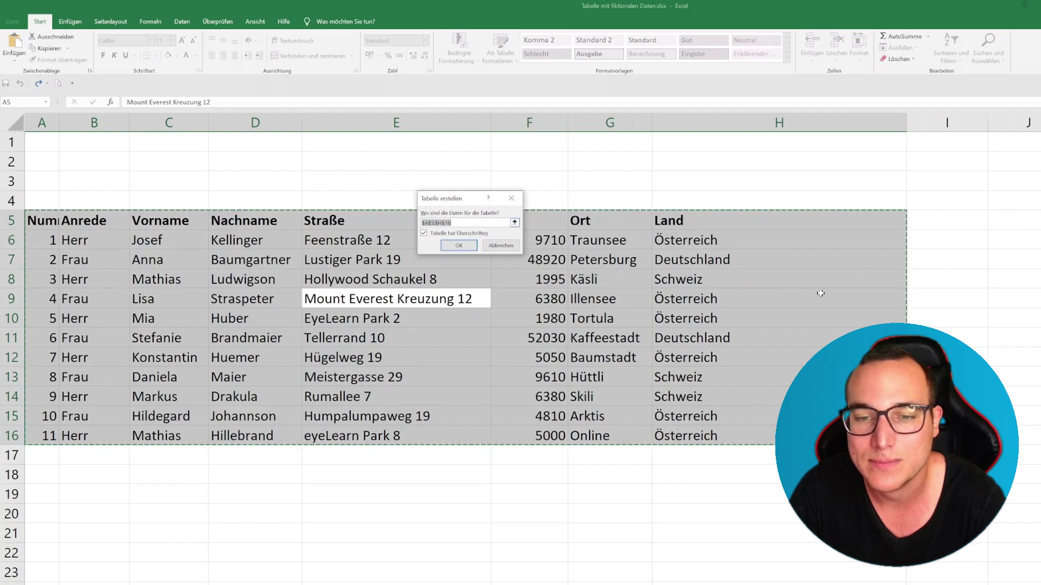
pyautogui.click(459, 246)
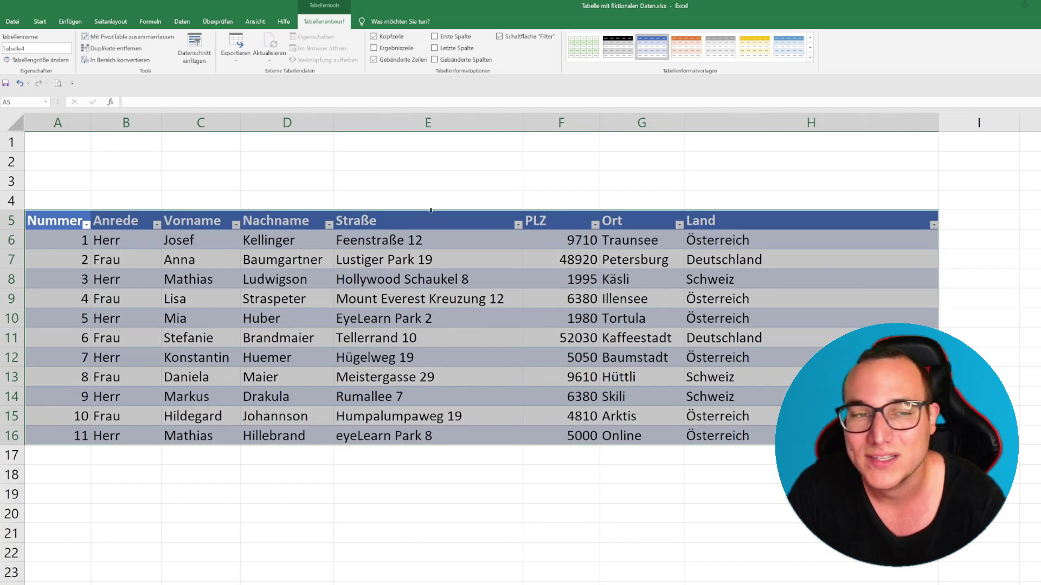
# - Open the Datenschnitt auswählen dialog from the Einfügen tab's Filter group
pyautogui.click(70, 21)
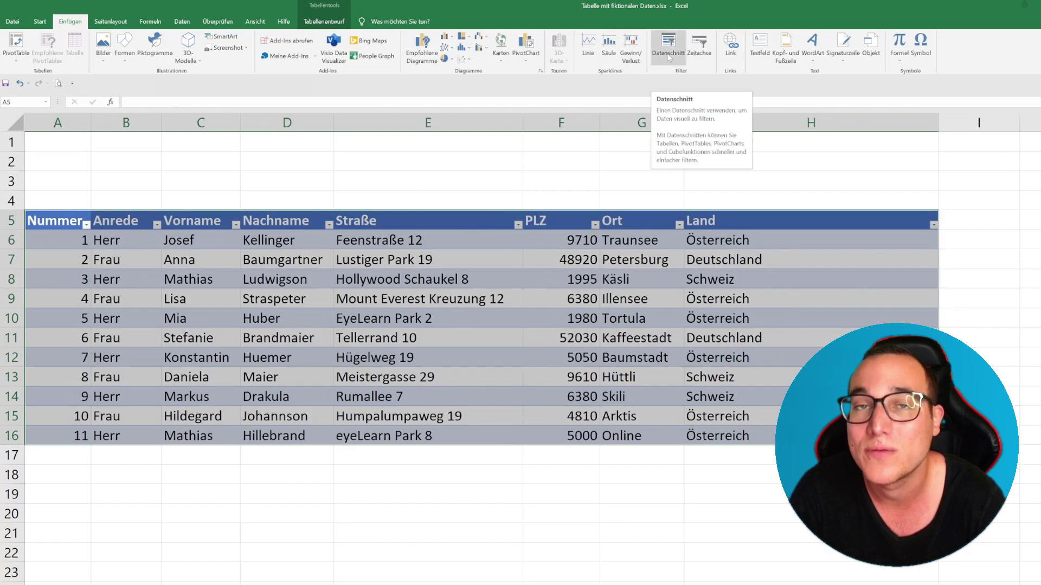
pyautogui.click(669, 58)
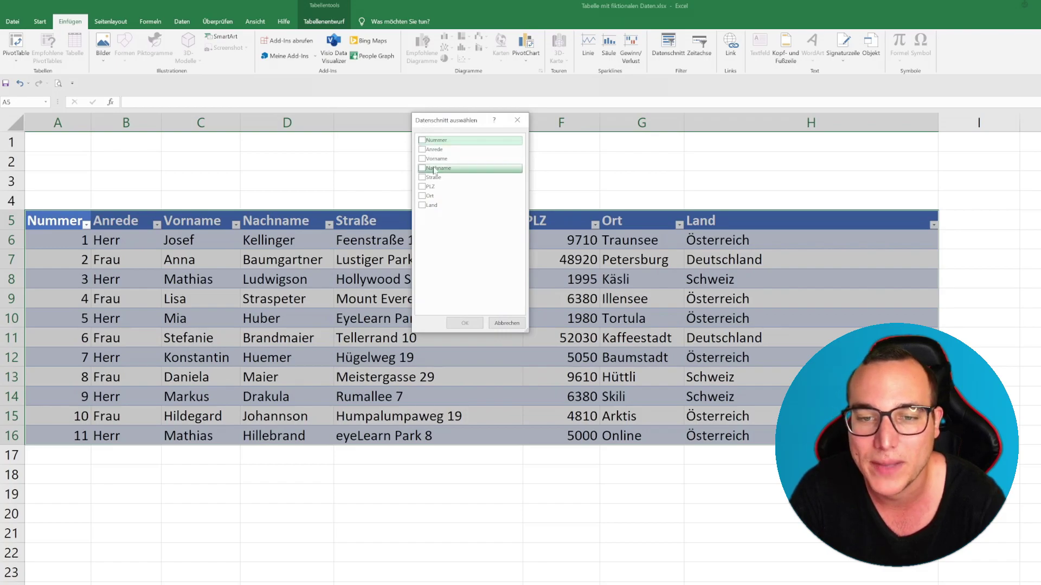
# - Insert a slicer for the Land column and drag it up over the table
pyautogui.click(432, 207)
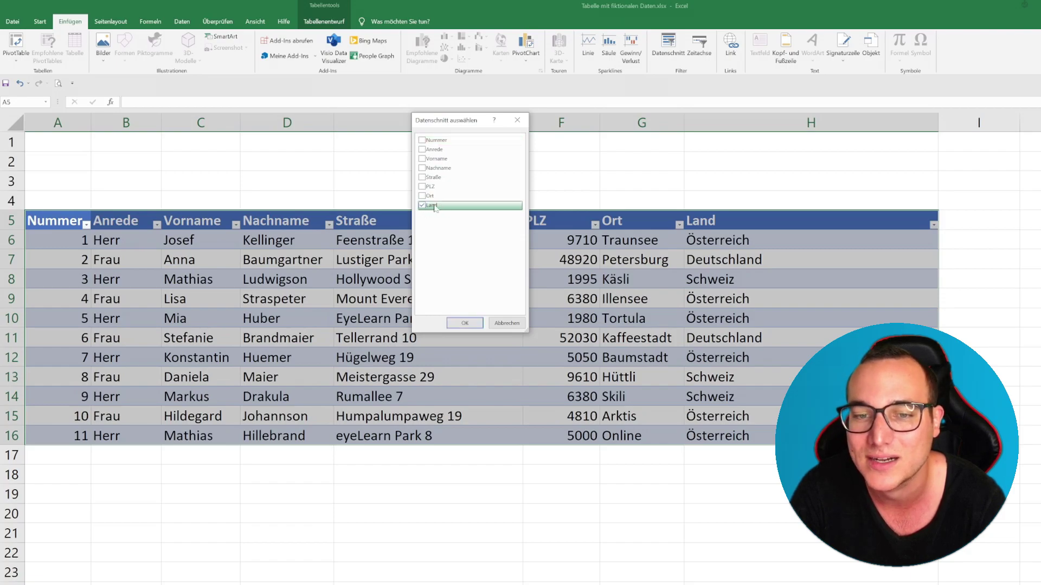
pyautogui.click(464, 323)
pyautogui.moveTo(645, 435); pyautogui.dragTo(450, 321)
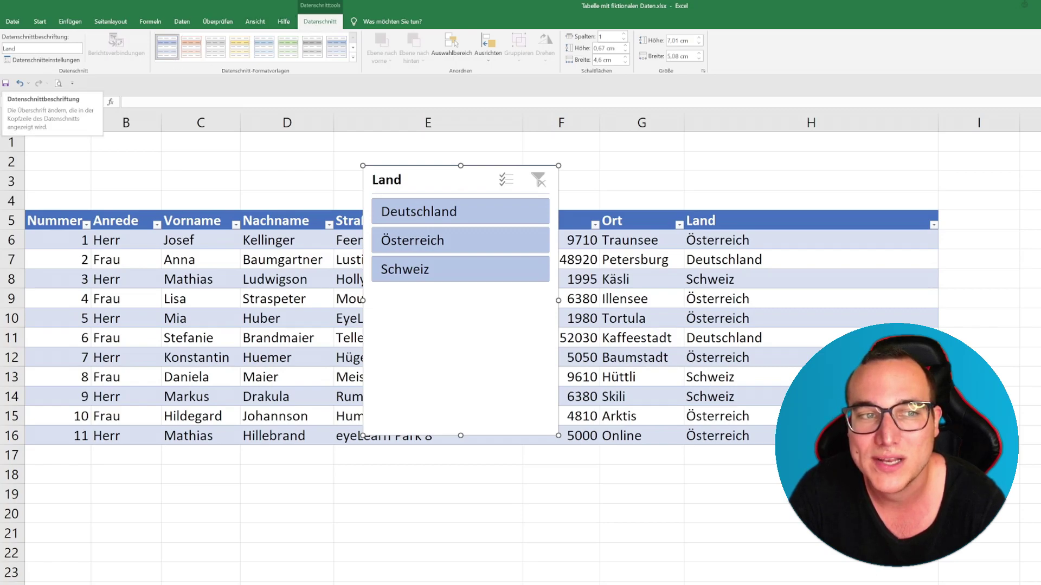
# - Set the slicer caption to 'Wähle das Land aus'
pyautogui.click(42, 49)
pyautogui.write('Wa')
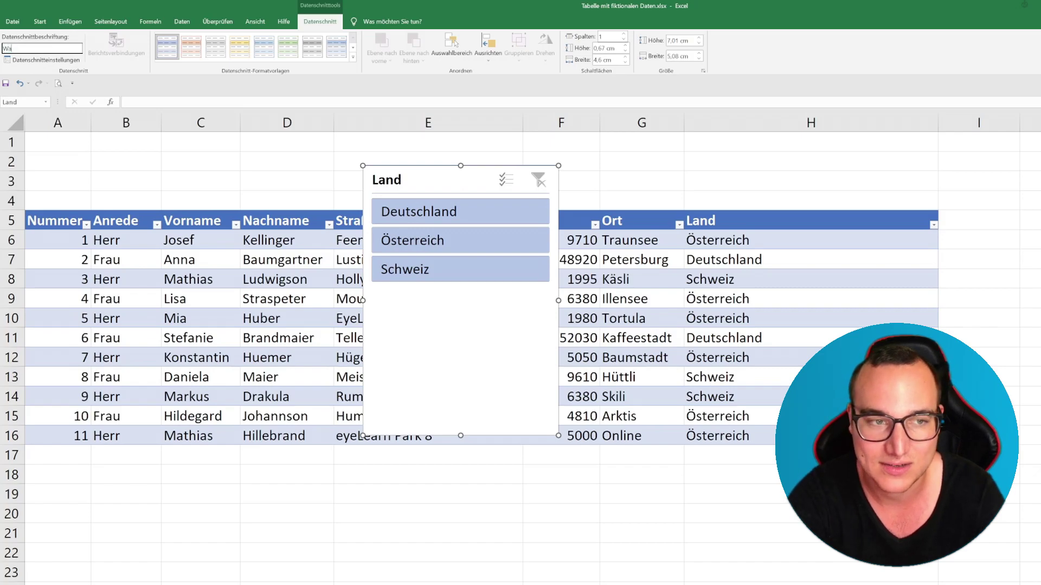
pyautogui.write('hle das Land')
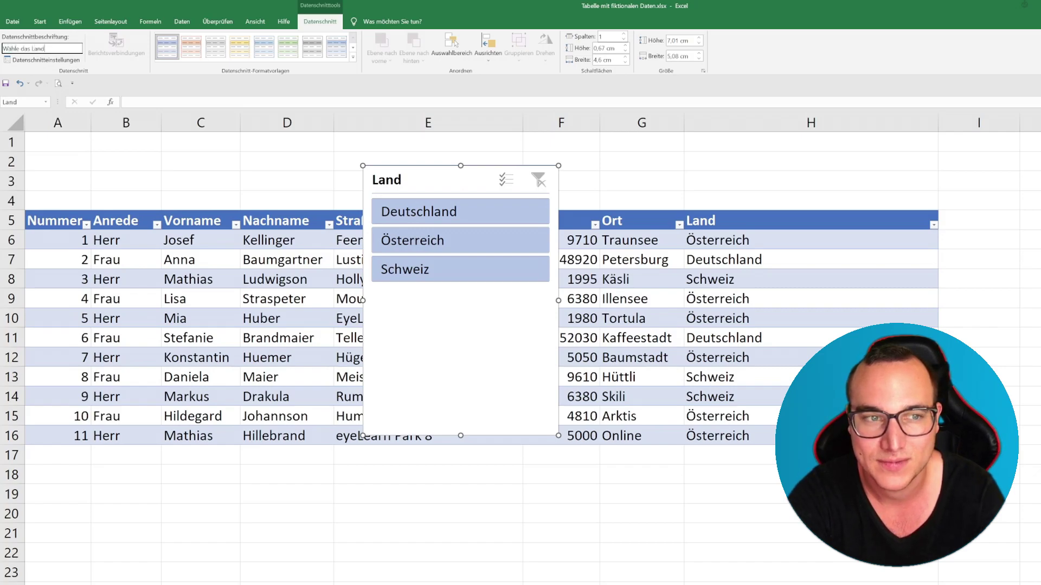
pyautogui.write(' aus')
pyautogui.press('Return')
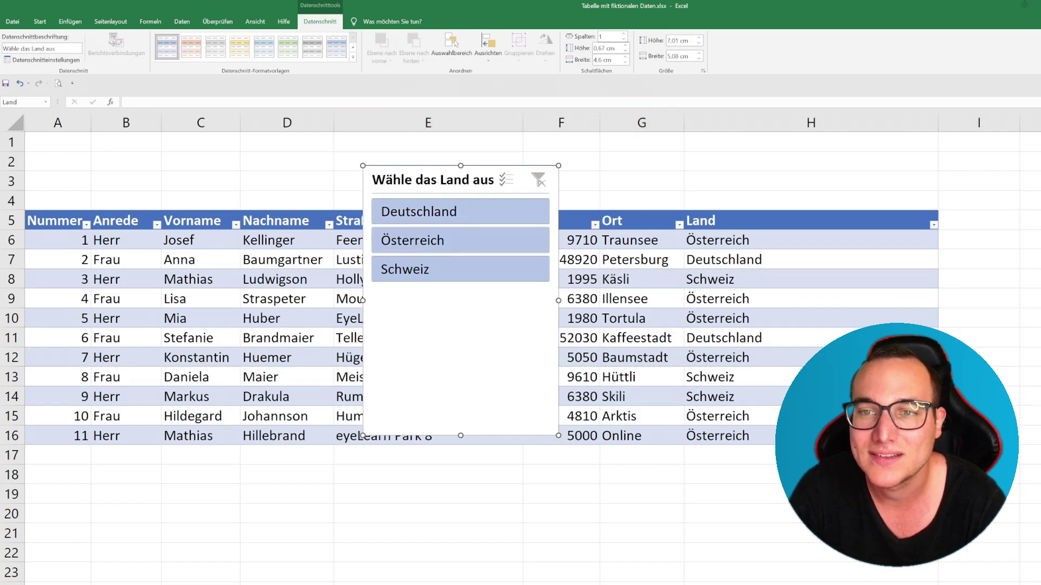
# - Set the slicer buttons to 0,9 cm height and 5,1 cm width
pyautogui.click(625, 46)
pyautogui.click(625, 46)
pyautogui.click(625, 45)
pyautogui.click(624, 50)
pyautogui.click(625, 50)
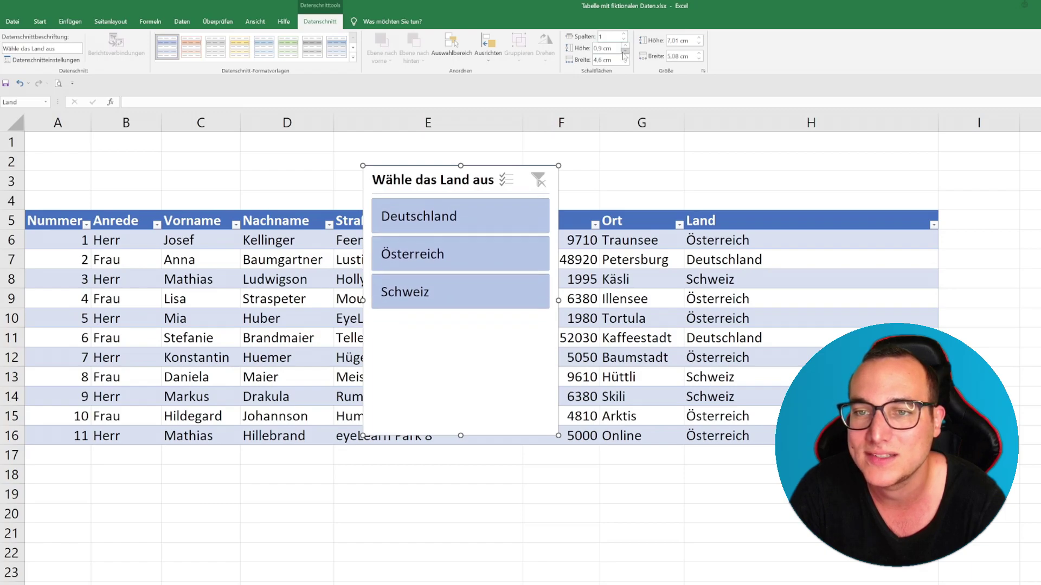
pyautogui.click(626, 57)
pyautogui.click(625, 58)
pyautogui.click(625, 58)
pyautogui.click(624, 57)
pyautogui.click(624, 57)
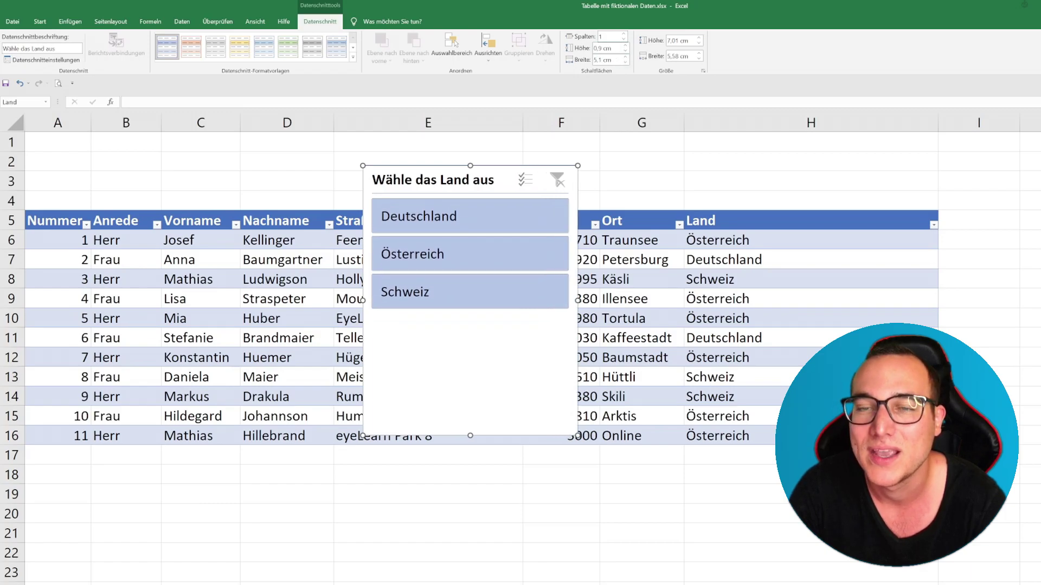
# - Set the slicer to 3 columns and widen it so full country names fit
pyautogui.click(624, 34)
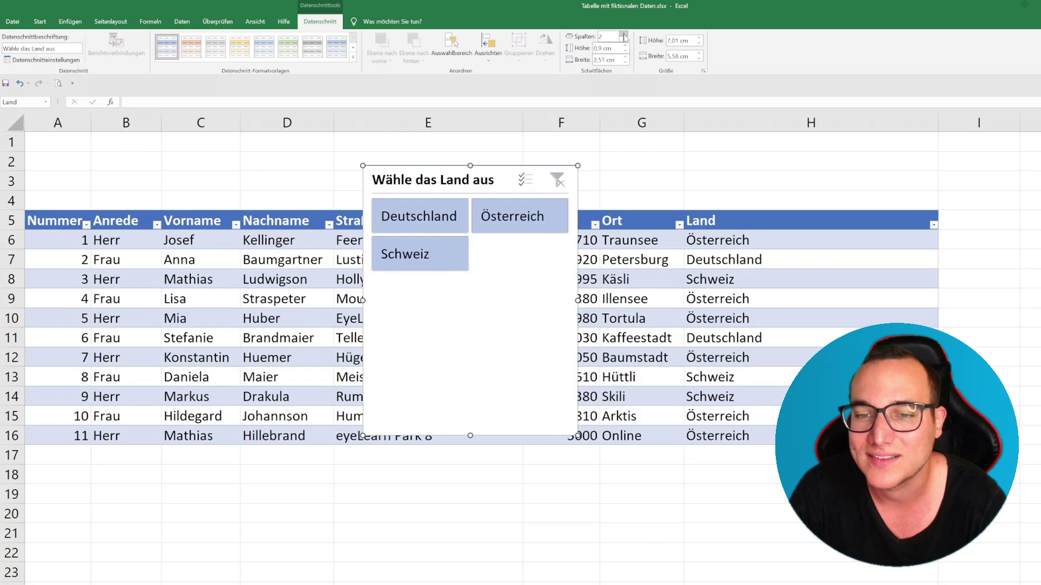
pyautogui.click(624, 35)
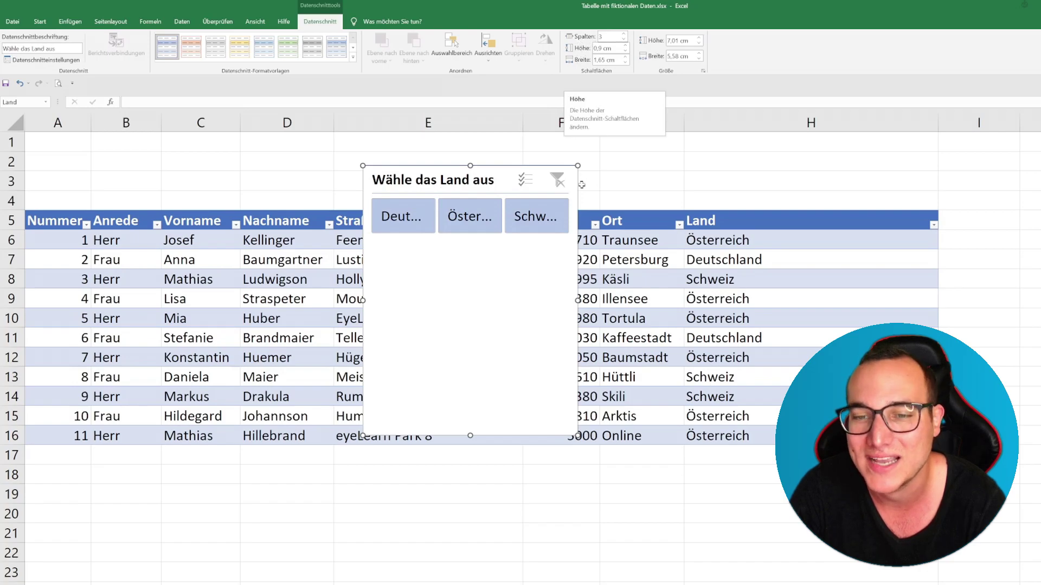
pyautogui.moveTo(577, 293); pyautogui.dragTo(857, 293)
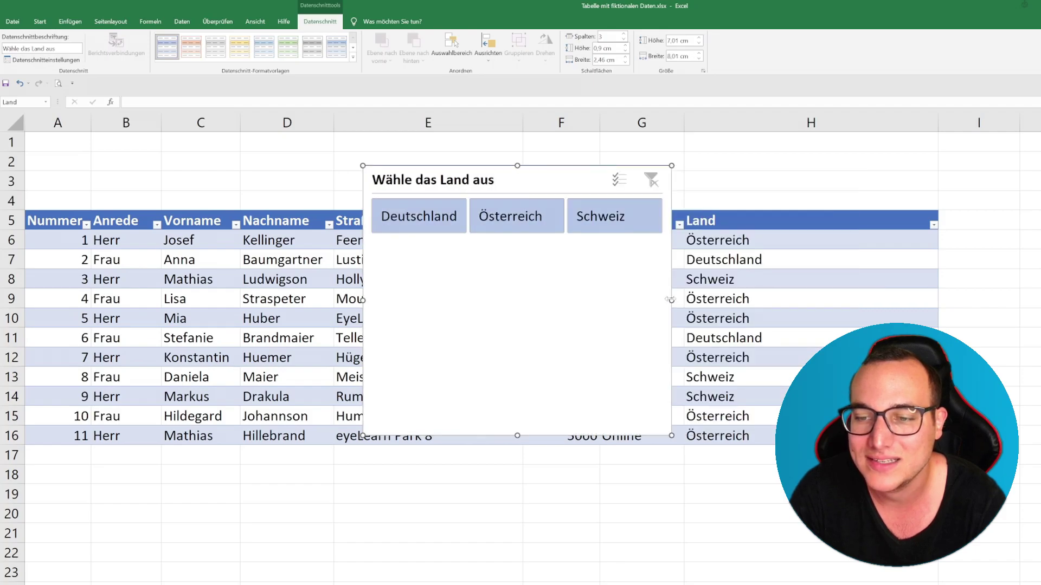
# - Shrink the slicer to its button row and place it, about 12,8 cm wide, in rows 1–4
pyautogui.moveTo(520, 434); pyautogui.dragTo(517, 250)
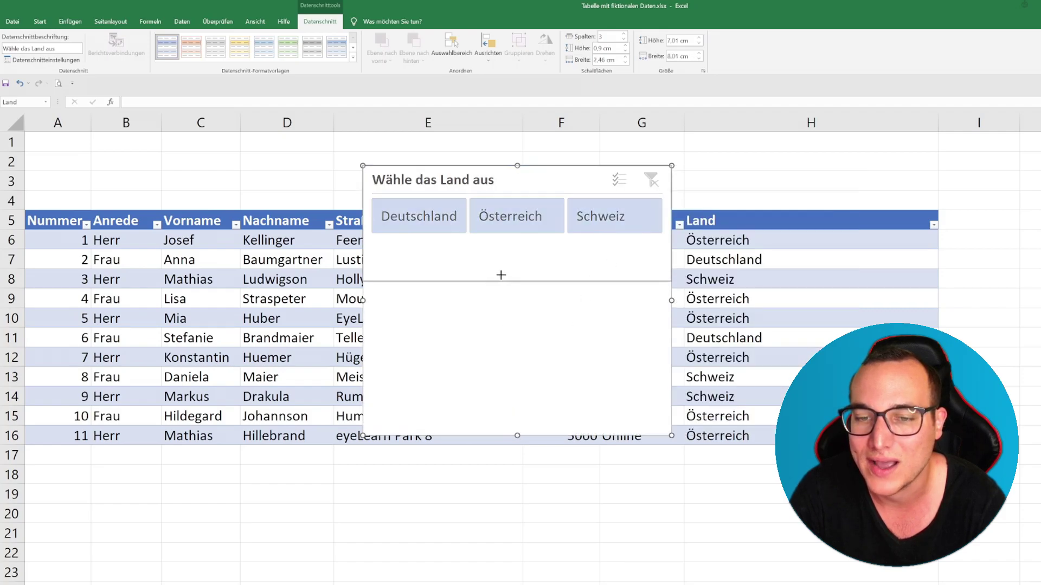
pyautogui.moveTo(539, 167)
pyautogui.mouseDown()
pyautogui.moveTo(690, 277)
pyautogui.moveTo(311, 140)
pyautogui.mouseUp()
pyautogui.moveTo(289, 219); pyautogui.dragTo(289, 205)
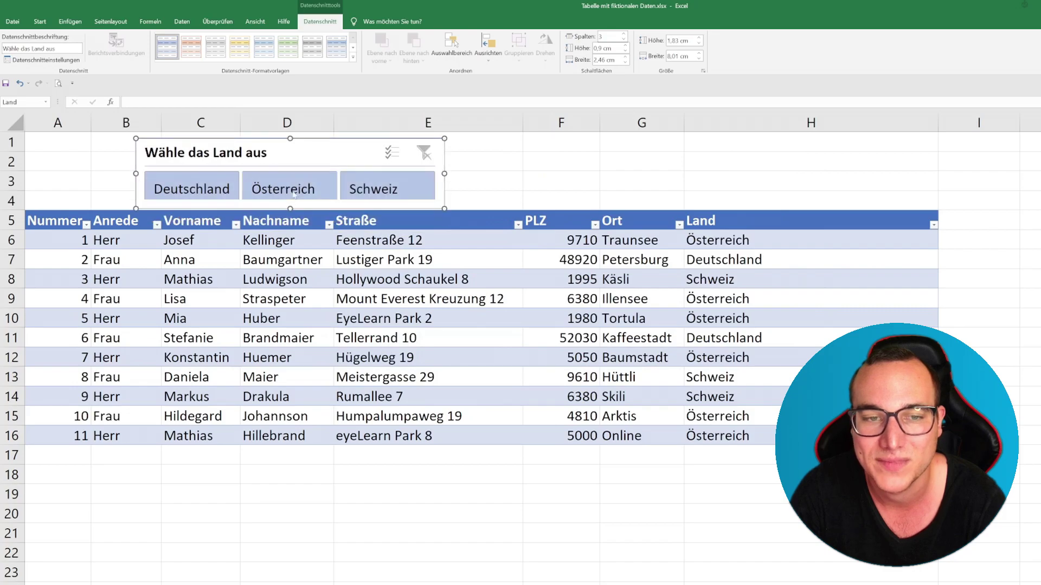
pyautogui.moveTo(303, 157); pyautogui.dragTo(280, 153)
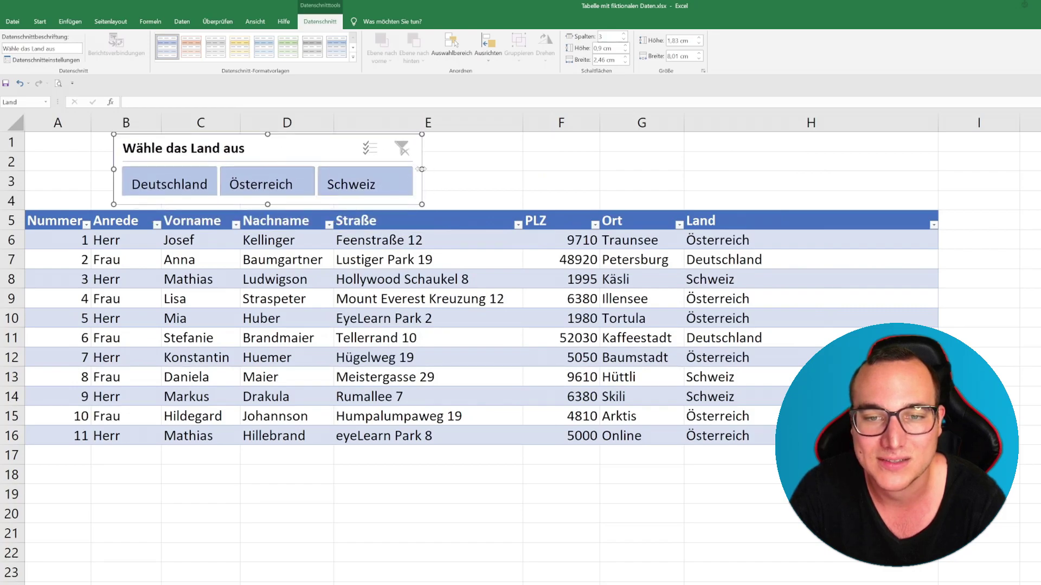
pyautogui.moveTo(422, 169); pyautogui.dragTo(607, 169)
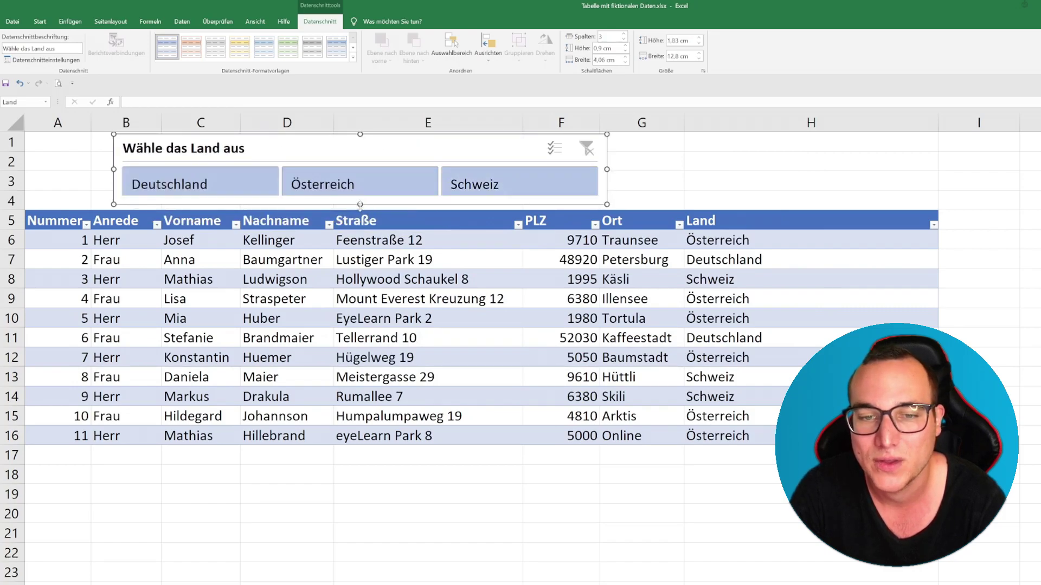
pyautogui.moveTo(360, 205); pyautogui.dragTo(359, 208)
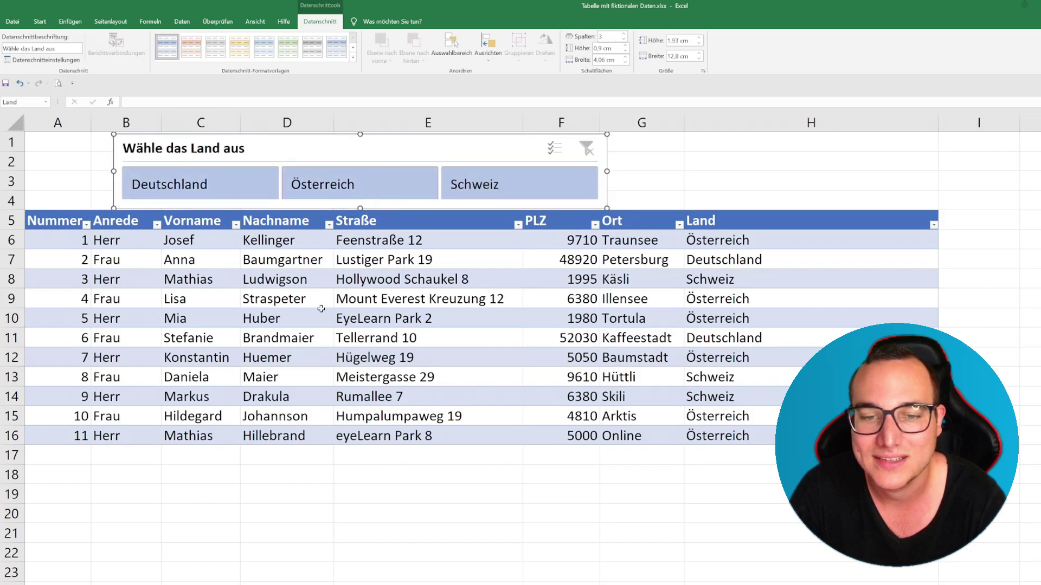
pyautogui.click(190, 185)
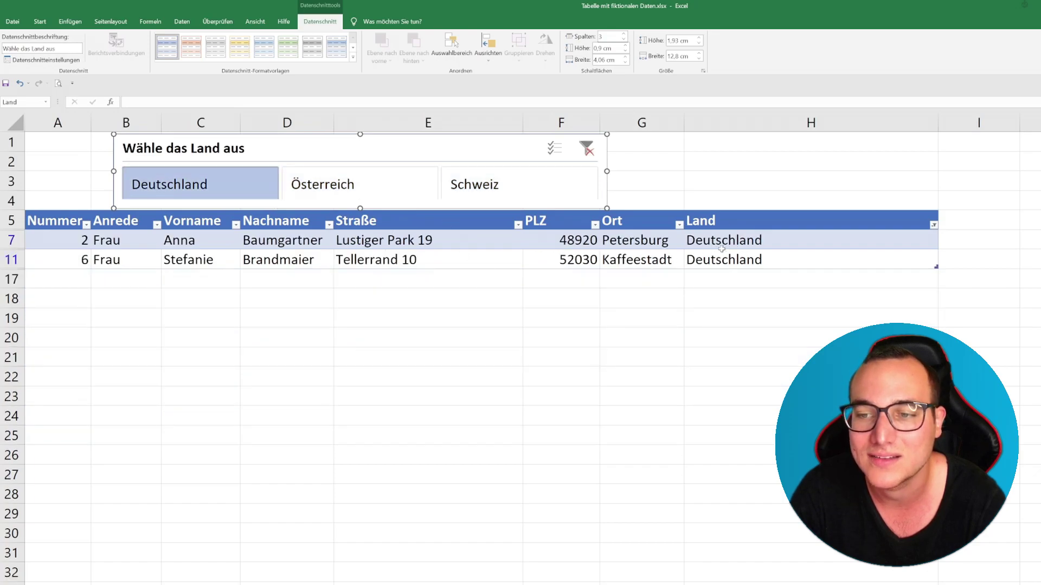
pyautogui.click(425, 194)
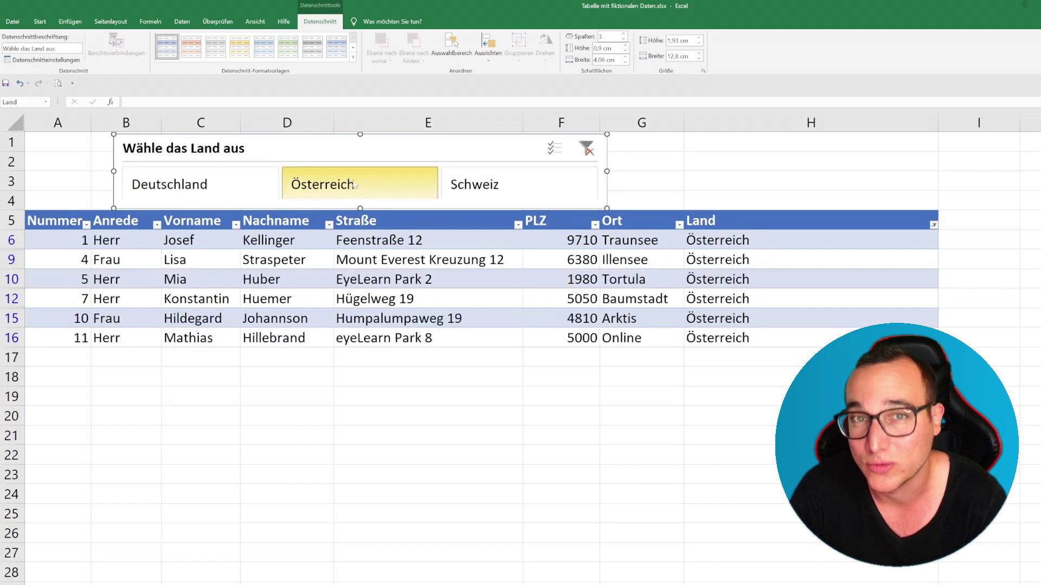
pyautogui.click(461, 194)
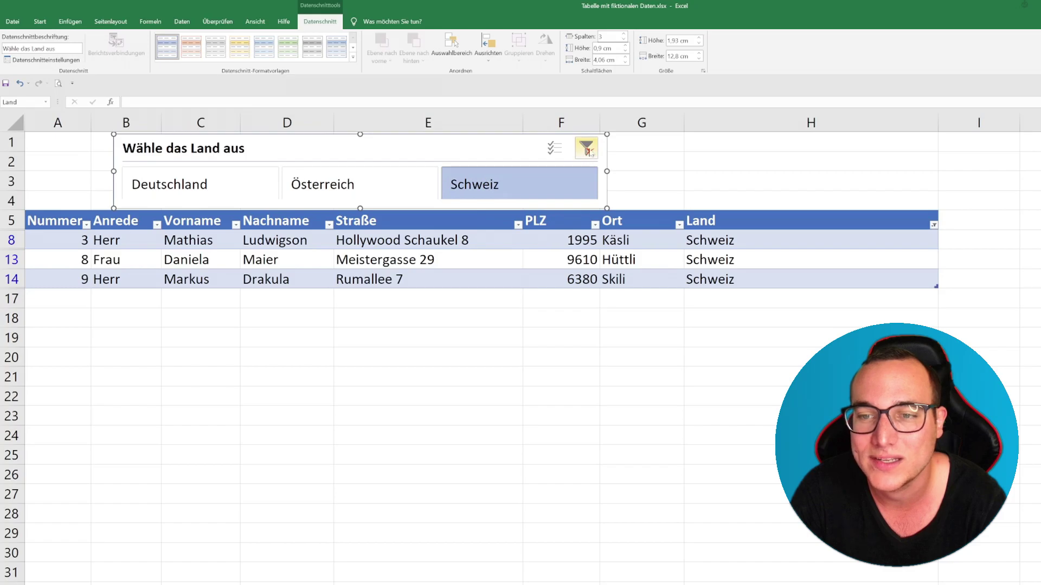
pyautogui.click(586, 150)
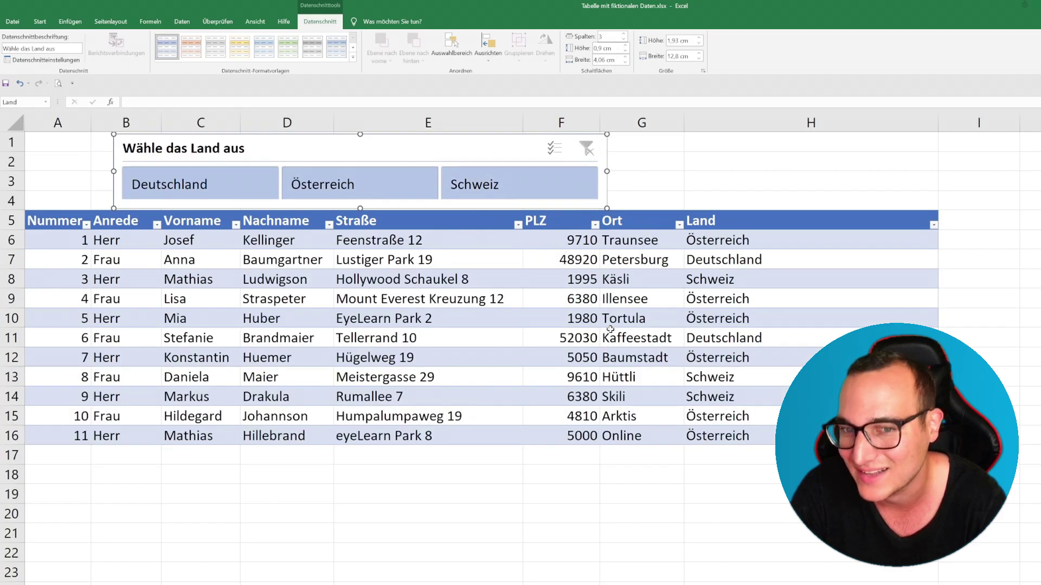
# - Turn on slicer Multi-Select, then toggle Schweiz and Österreich off and back on
pyautogui.click(554, 148)
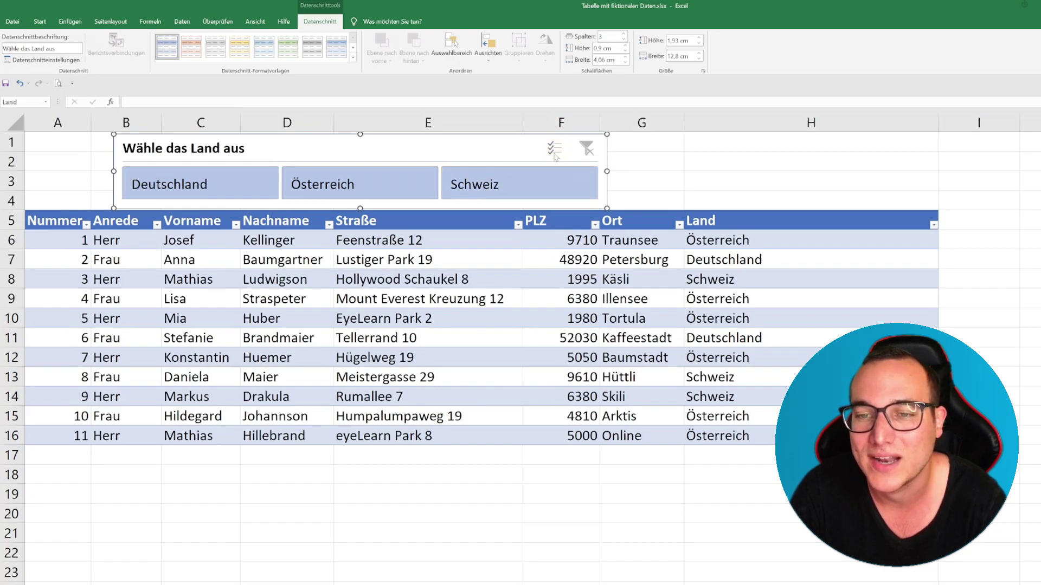
pyautogui.click(475, 187)
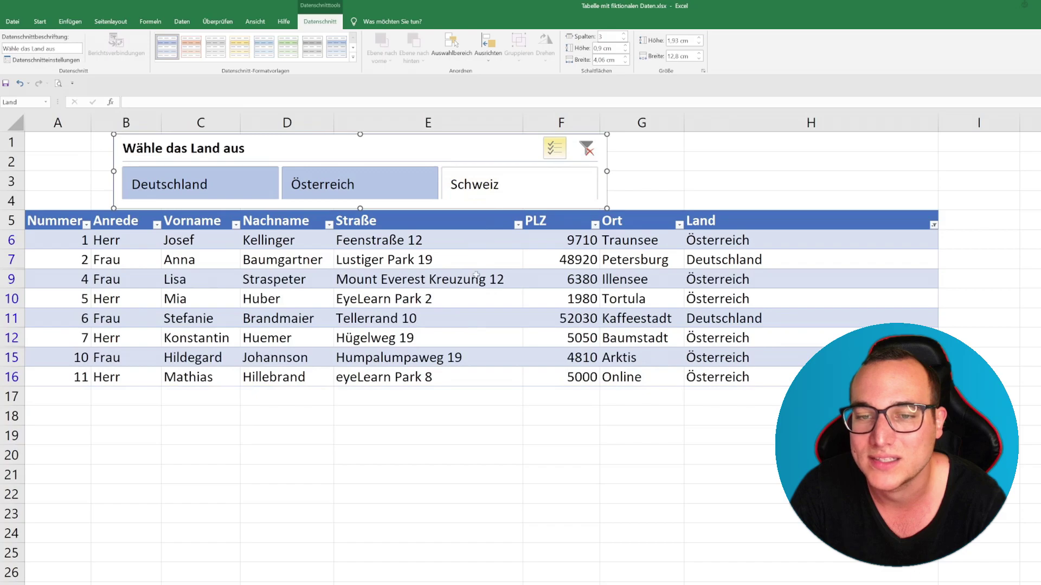
pyautogui.click(351, 189)
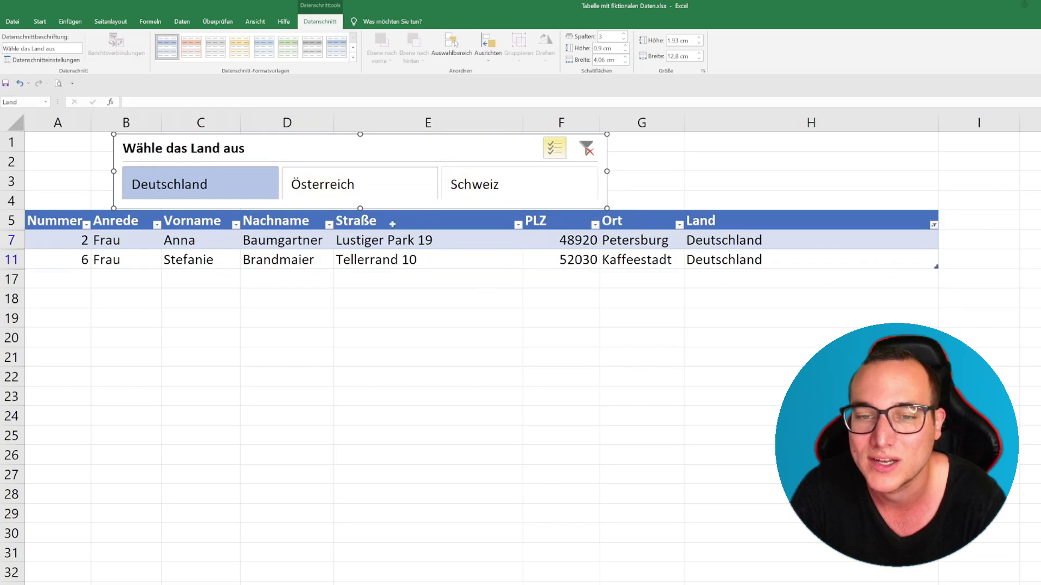
pyautogui.click(337, 189)
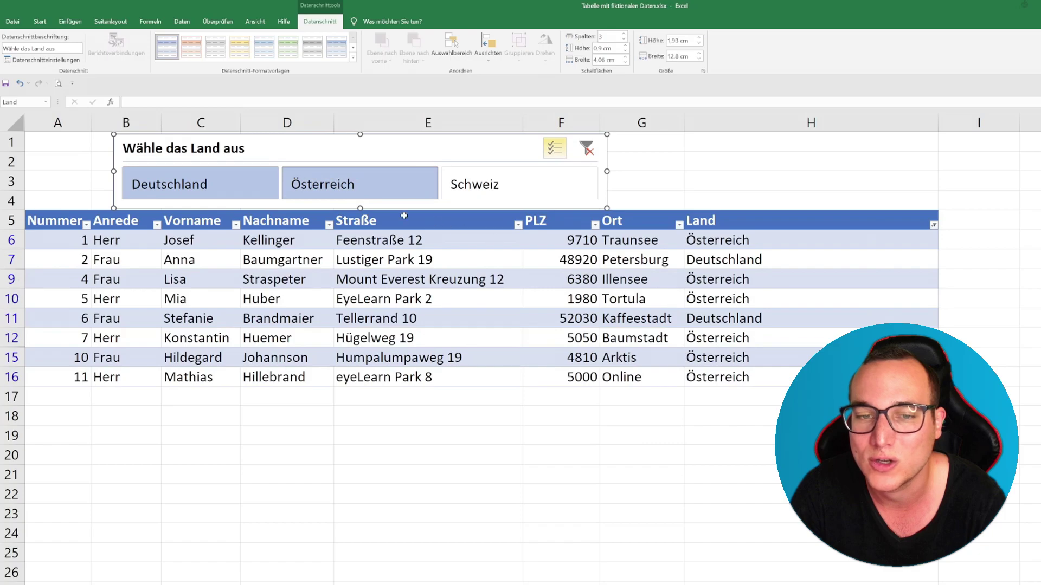
pyautogui.click(466, 187)
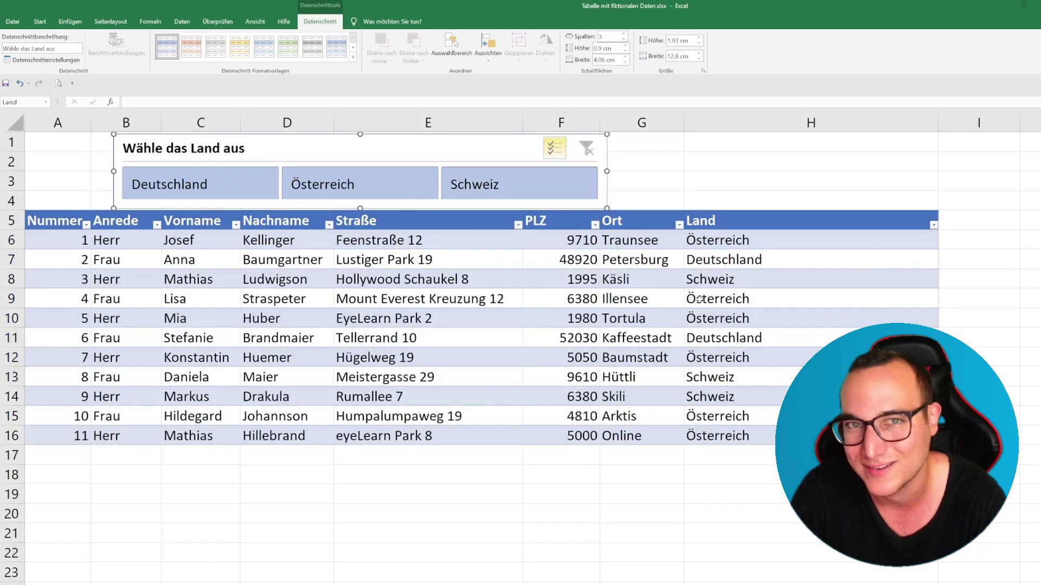